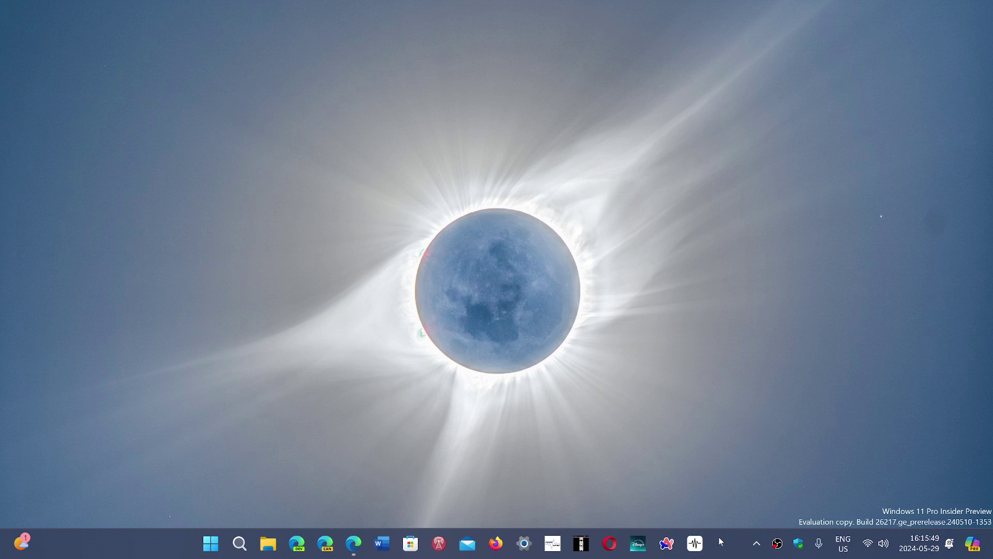
# - Launch Settings from its pinned tile in the Start menu
pyautogui.click(210, 543)
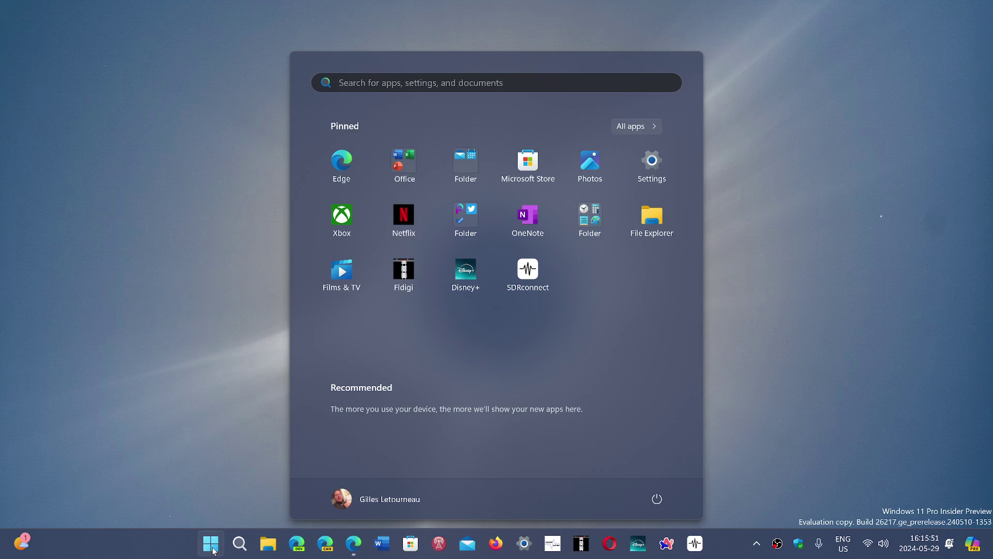
pyautogui.click(652, 164)
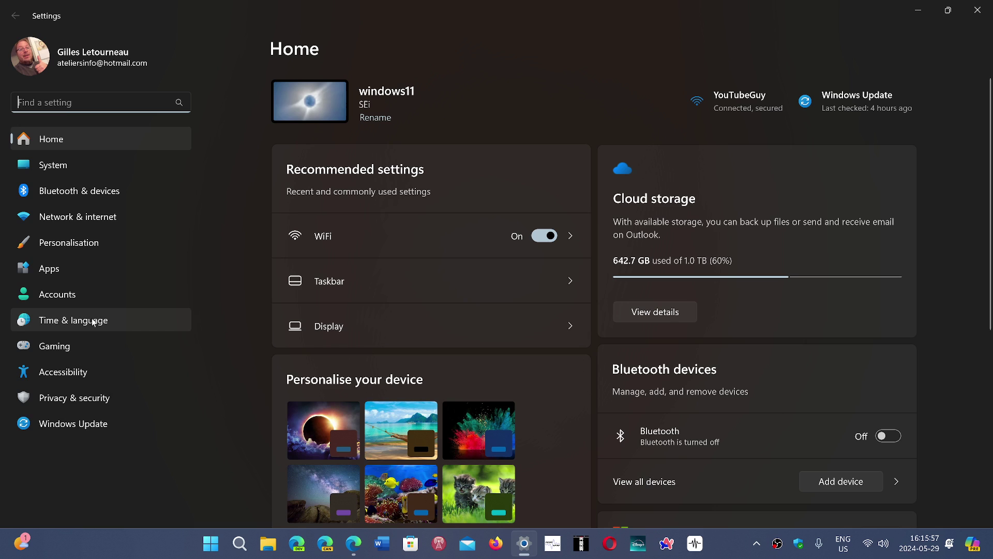
# - Show the Windows Update page from the Settings sidebar to check update status
pyautogui.click(82, 424)
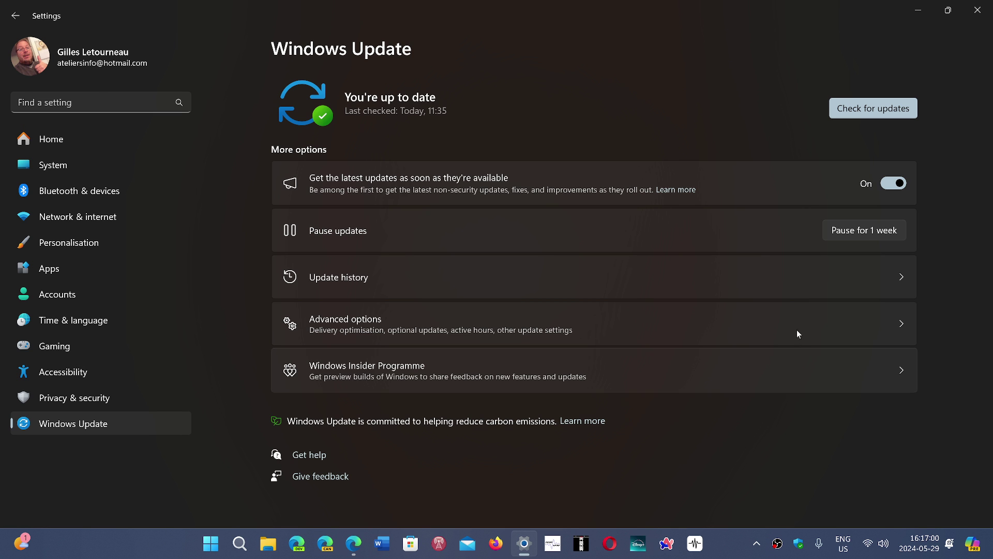
# - Close the Settings window to return to the eclipse wallpaper desktop
pyautogui.click(980, 10)
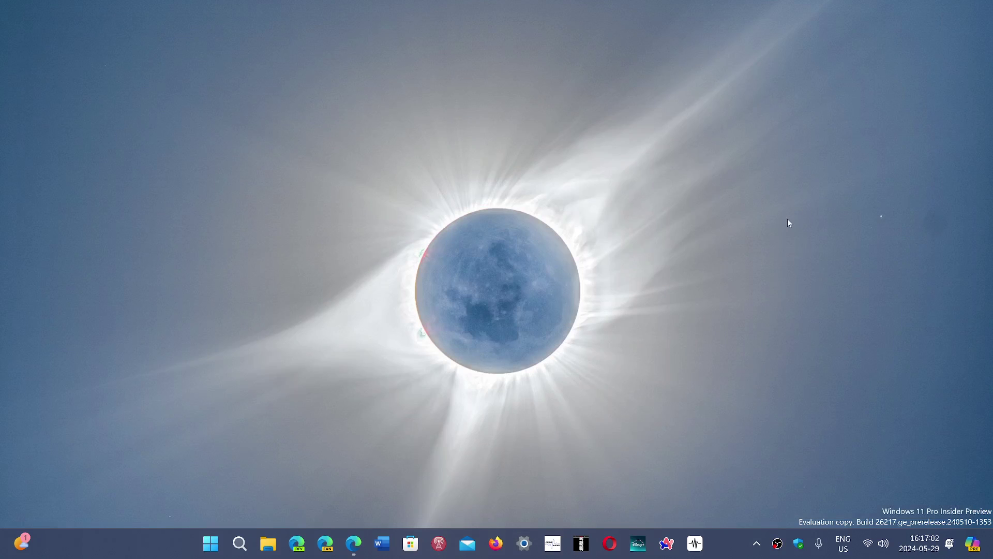